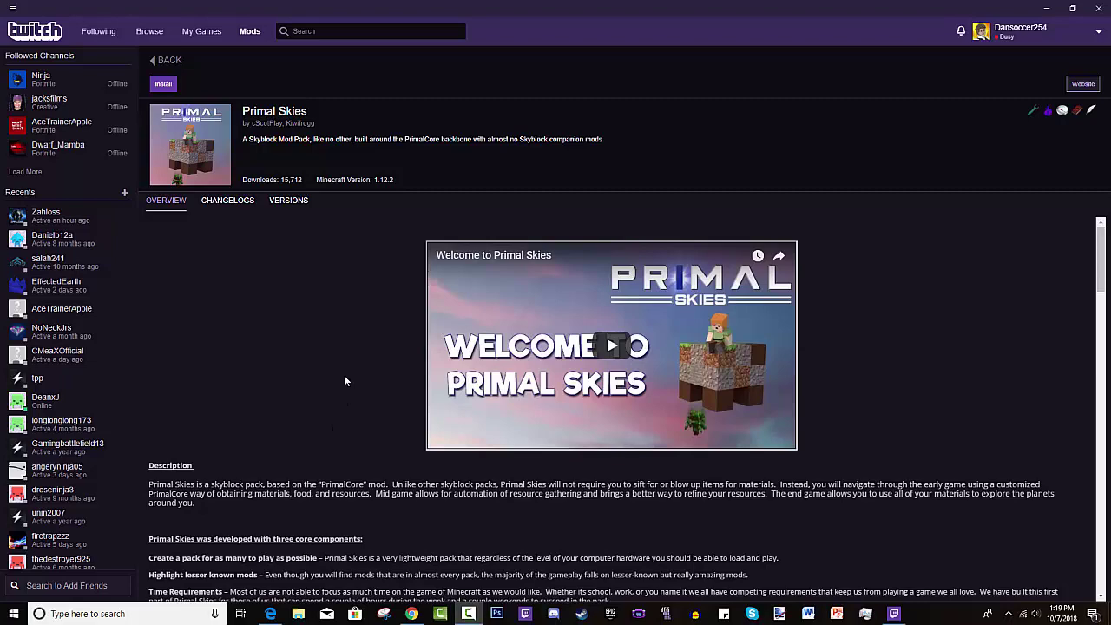
- Go to the Following overview, then browse the games list
{"action": "left_click", "coordinate": [108, 39]}
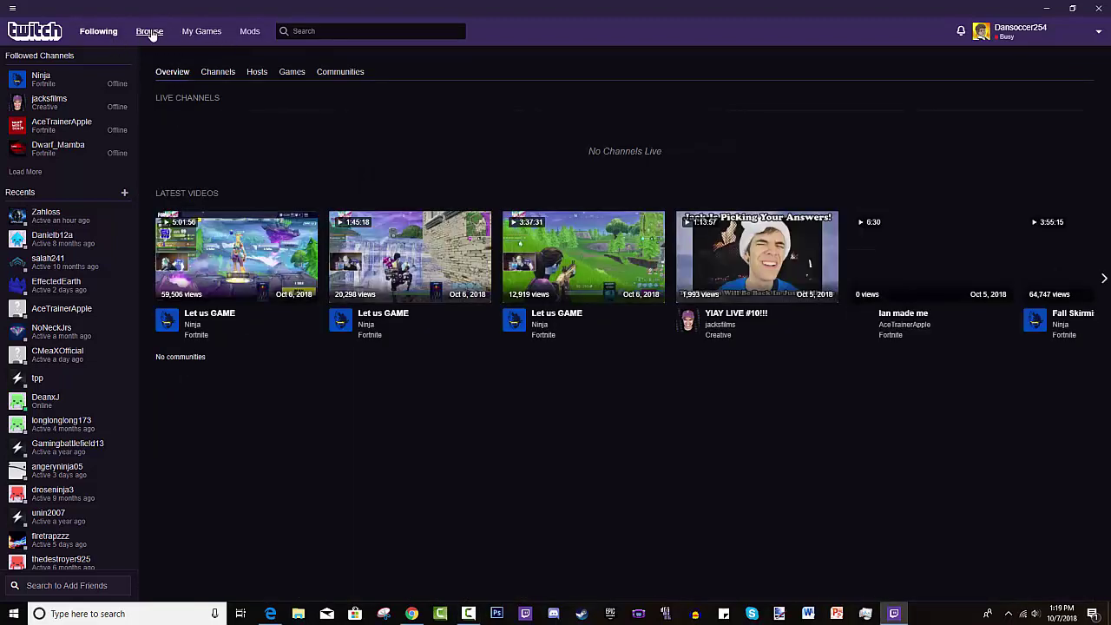
{"action": "left_click", "coordinate": [150, 31]}
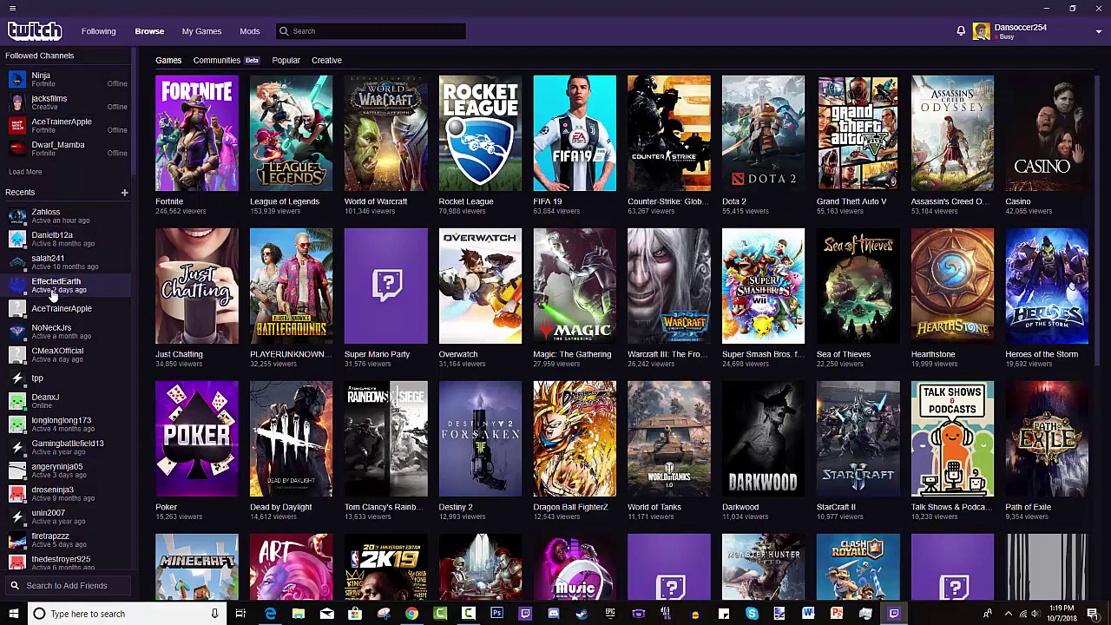
{"action": "scroll", "coordinate": [65, 364], "scroll_direction": "down", "scroll_amount": 3}
{"action": "scroll", "coordinate": [65, 416], "scroll_direction": "up", "scroll_amount": 3}
{"action": "scroll", "coordinate": [72, 461], "scroll_direction": "down", "scroll_amount": 3}
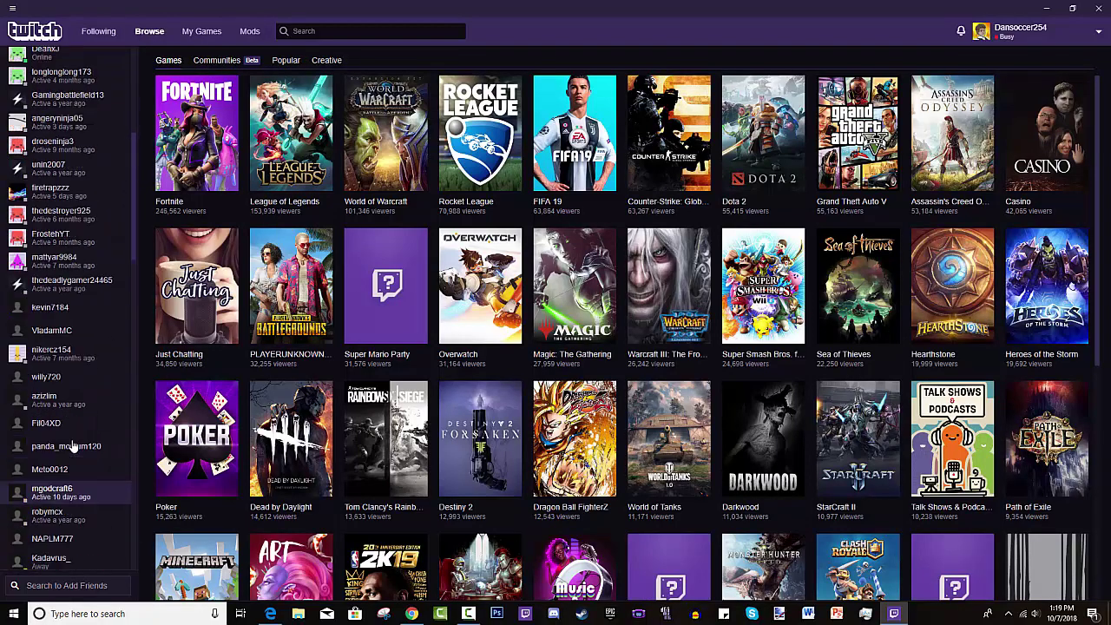
{"action": "scroll", "coordinate": [72, 451], "scroll_direction": "up", "scroll_amount": 3}
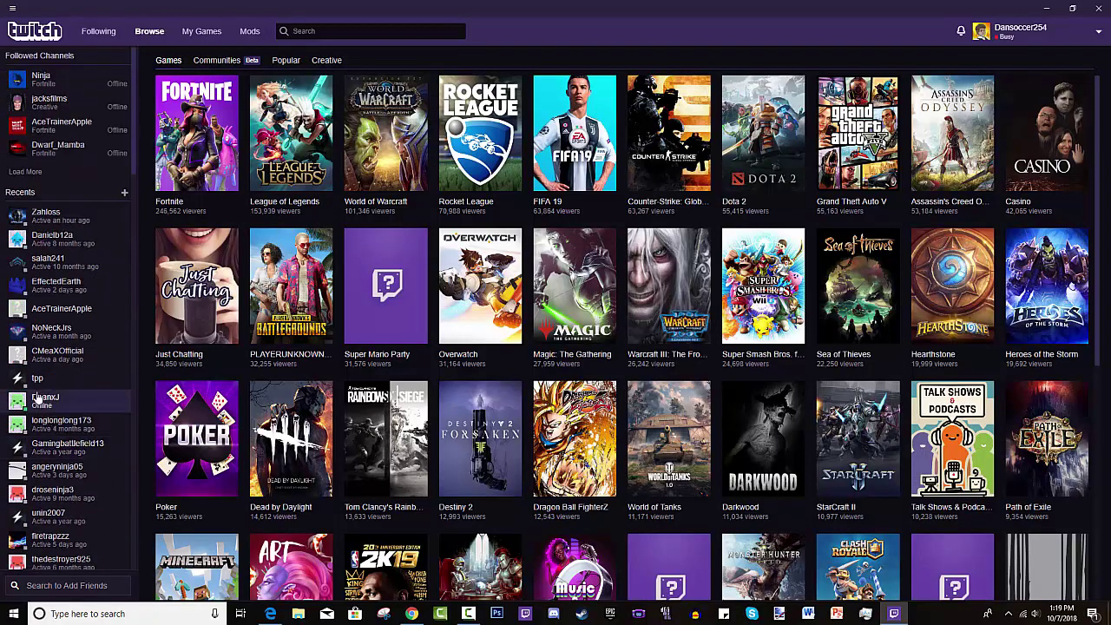
- Open the Minecraft My Modpacks collection under Mods, then switch to Edge
{"action": "left_click", "coordinate": [247, 33]}
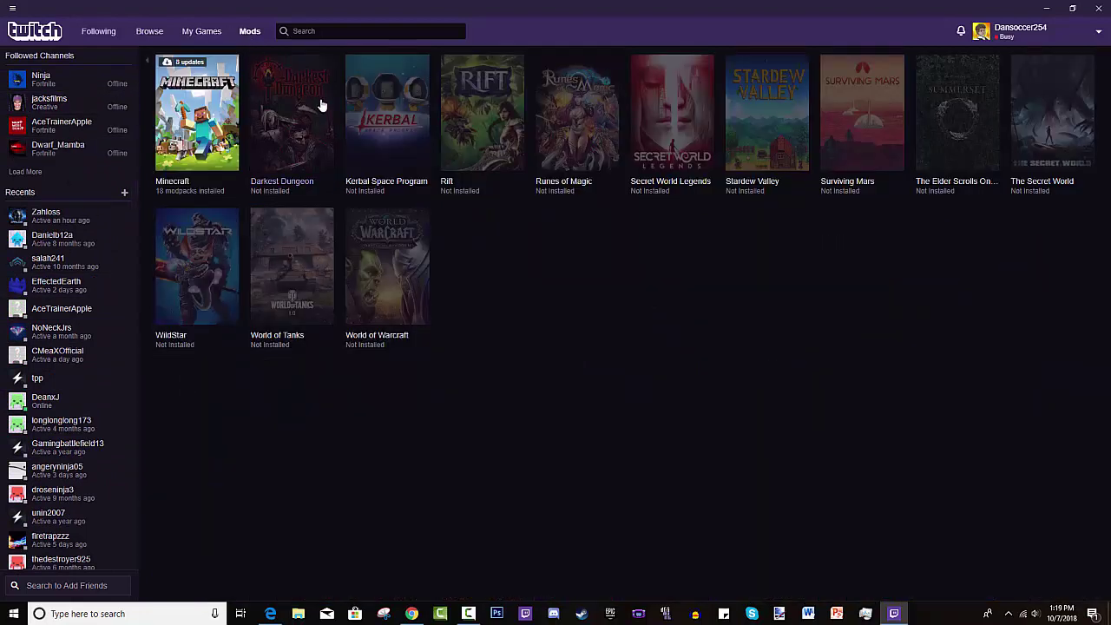
{"action": "left_click", "coordinate": [195, 144]}
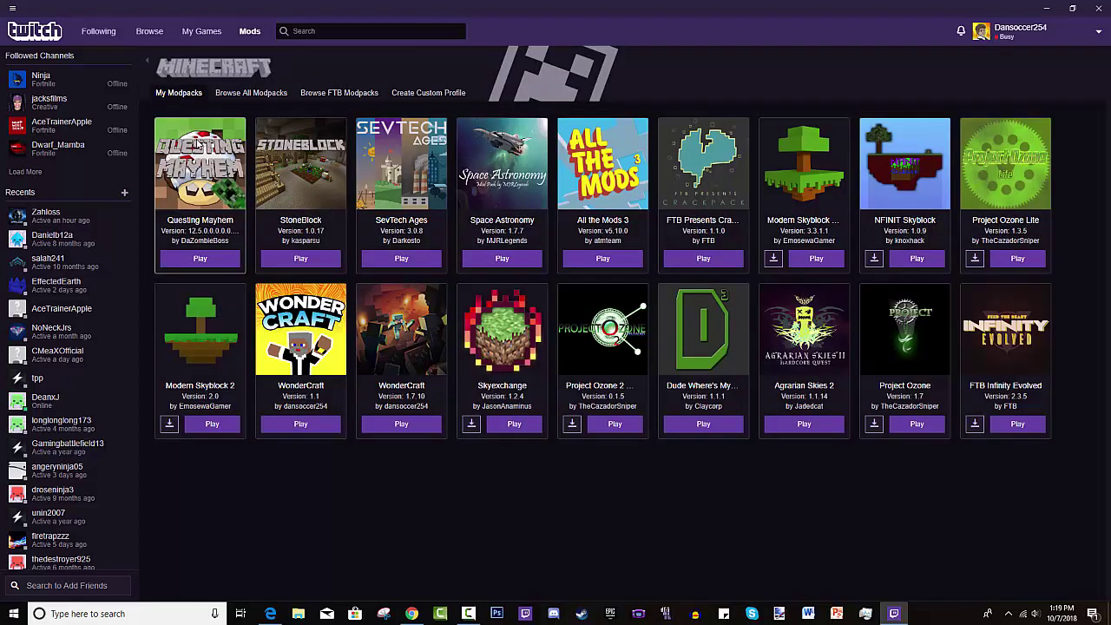
{"action": "left_click", "coordinate": [250, 32]}
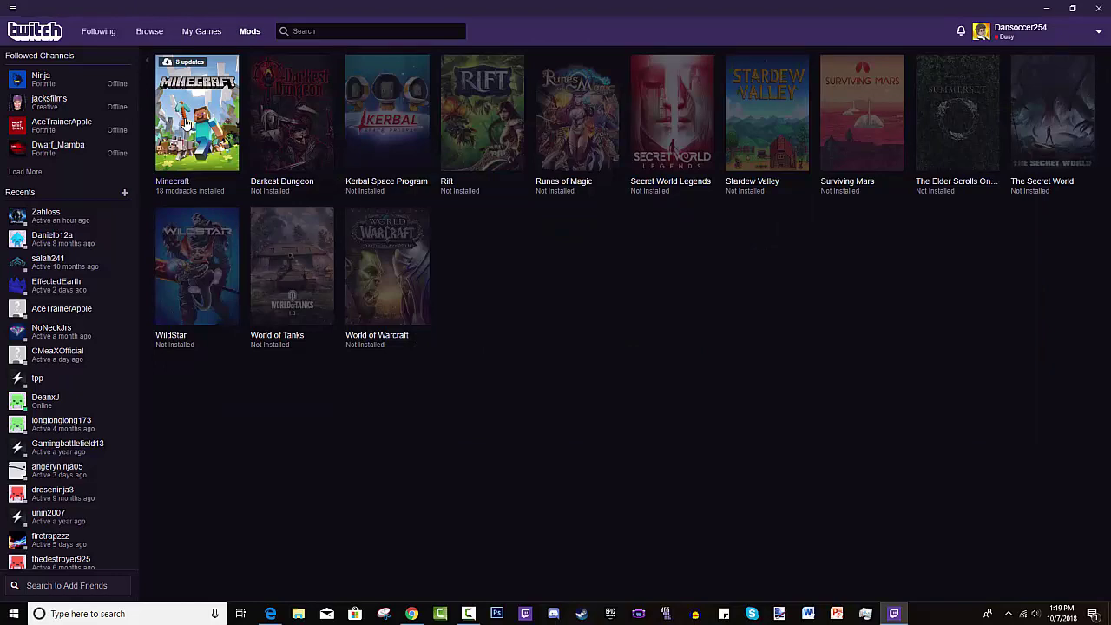
{"action": "left_click", "coordinate": [186, 124]}
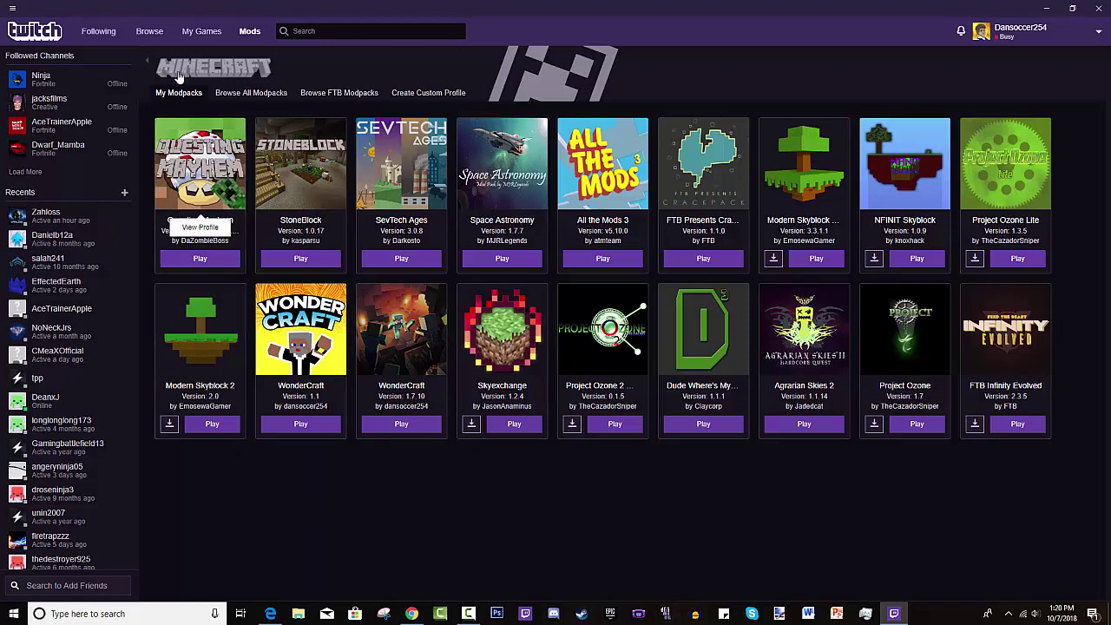
{"action": "left_click", "coordinate": [270, 613]}
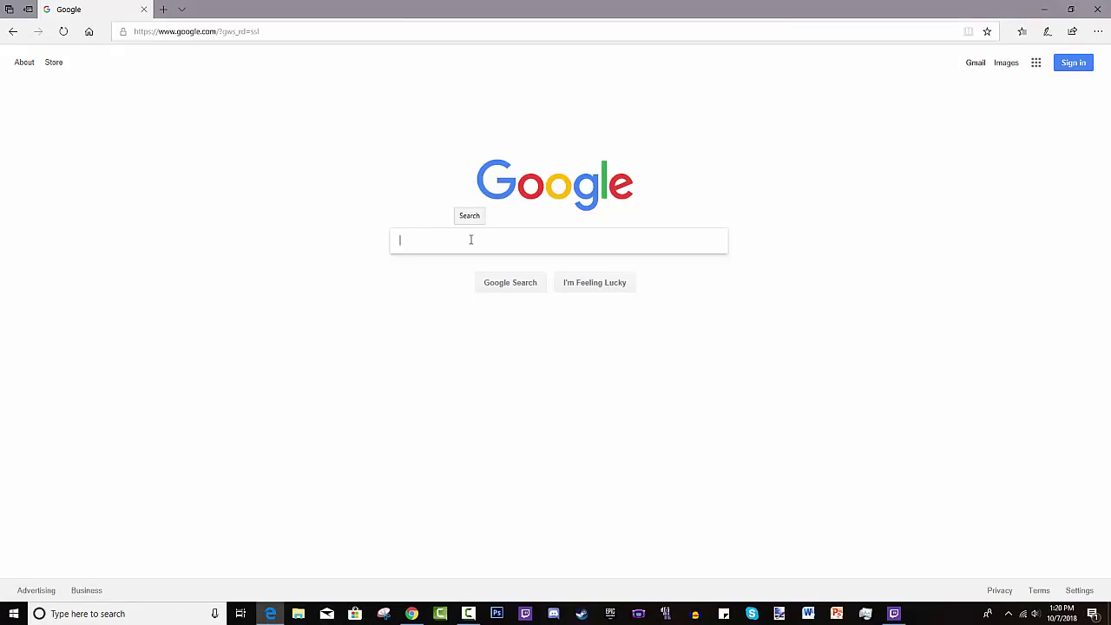
- Search Google for 'twitch desktop app' and open the official Twitch Desktop App result
{"action": "type", "text": "twich"}
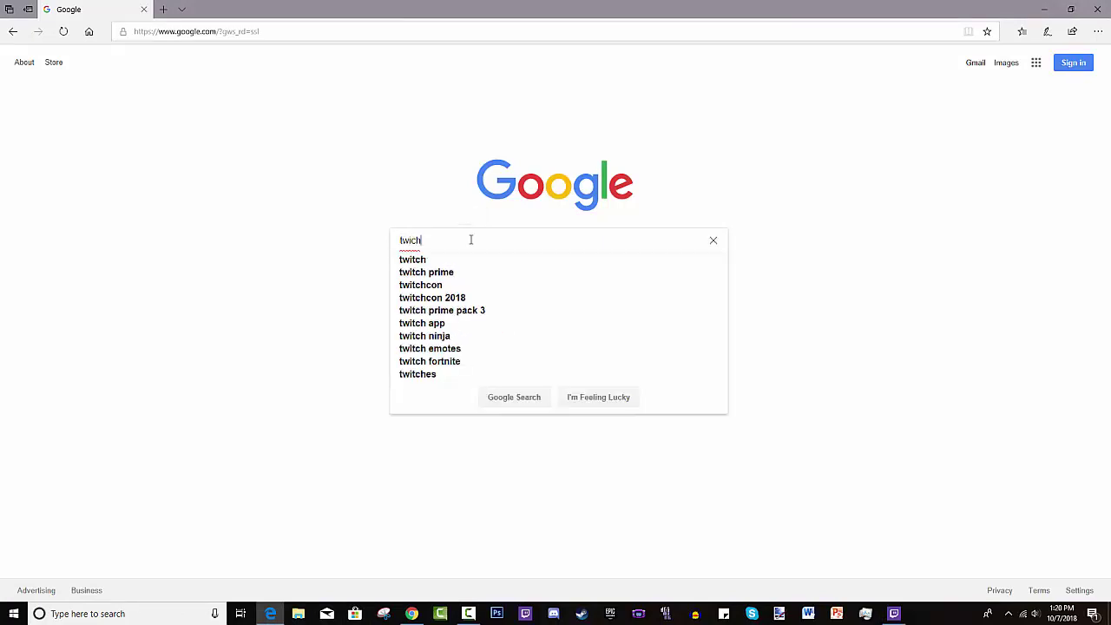
{"action": "key", "text": "BackSpace"}
{"action": "key", "text": "BackSpace"}
{"action": "type", "text": "tch t"}
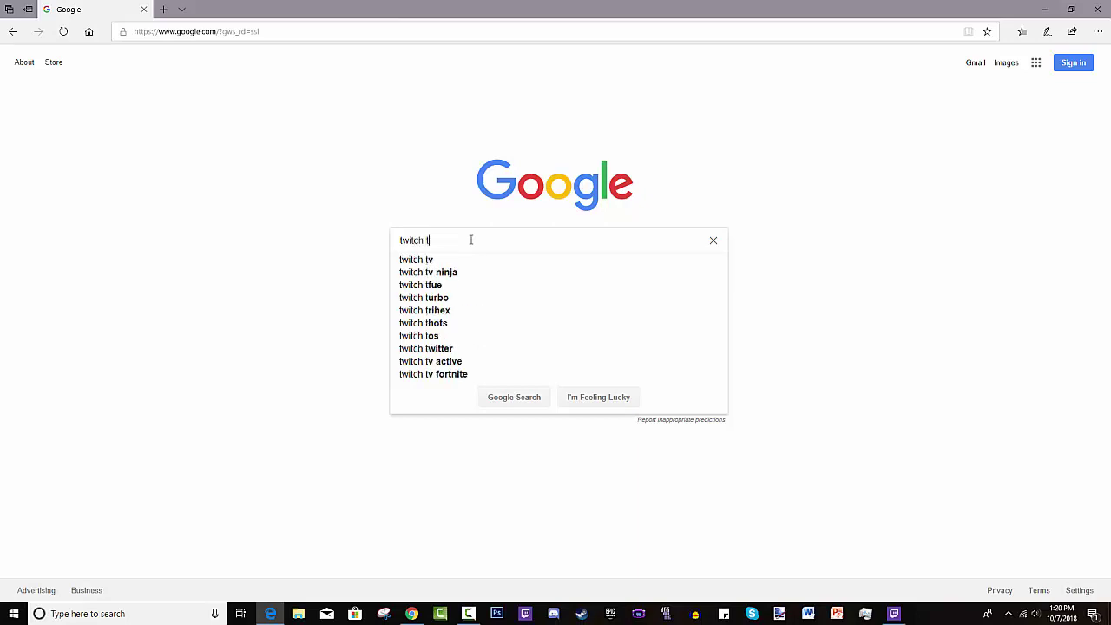
{"action": "key", "text": "BackSpace"}
{"action": "type", "text": "desktop app"}
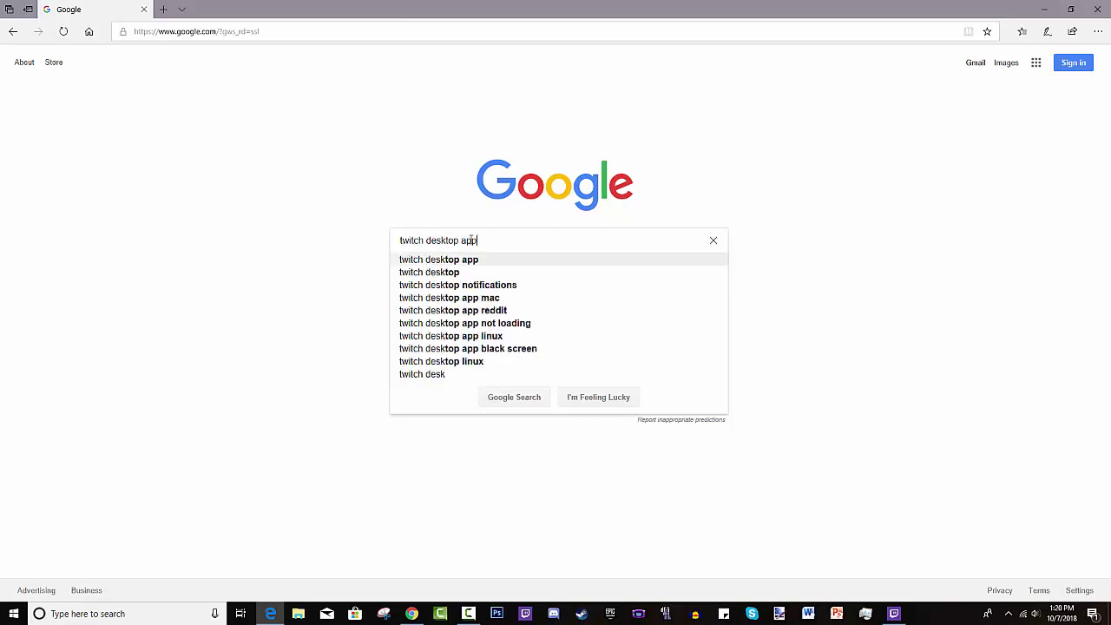
{"action": "key", "text": "Return"}
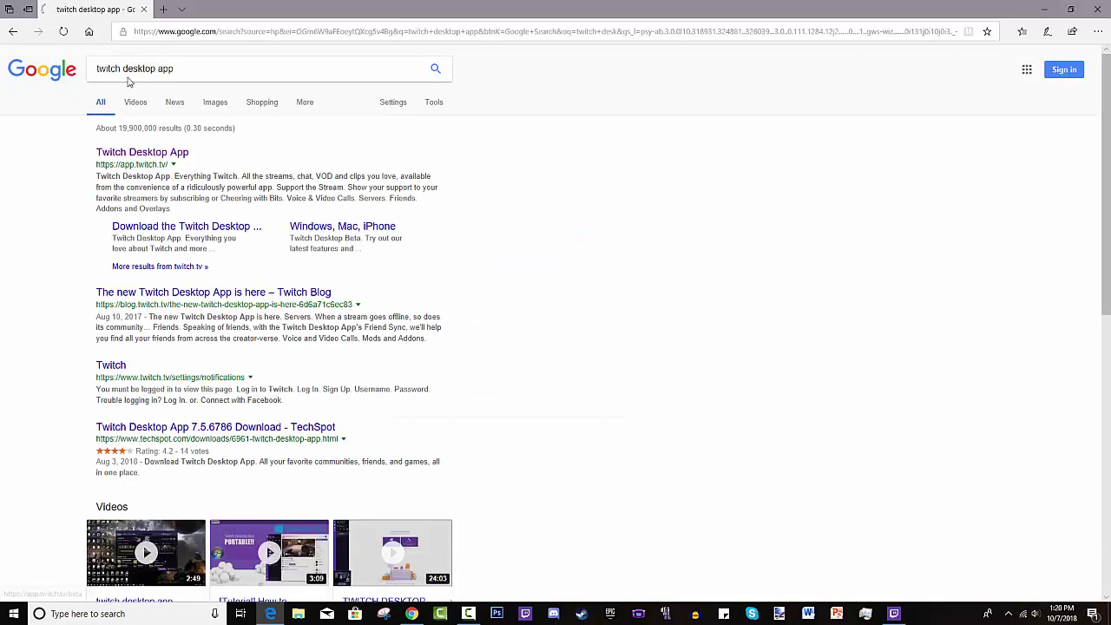
{"action": "left_click_drag", "start_coordinate": [95, 171], "coordinate": [194, 152]}
{"action": "left_click", "coordinate": [177, 152]}
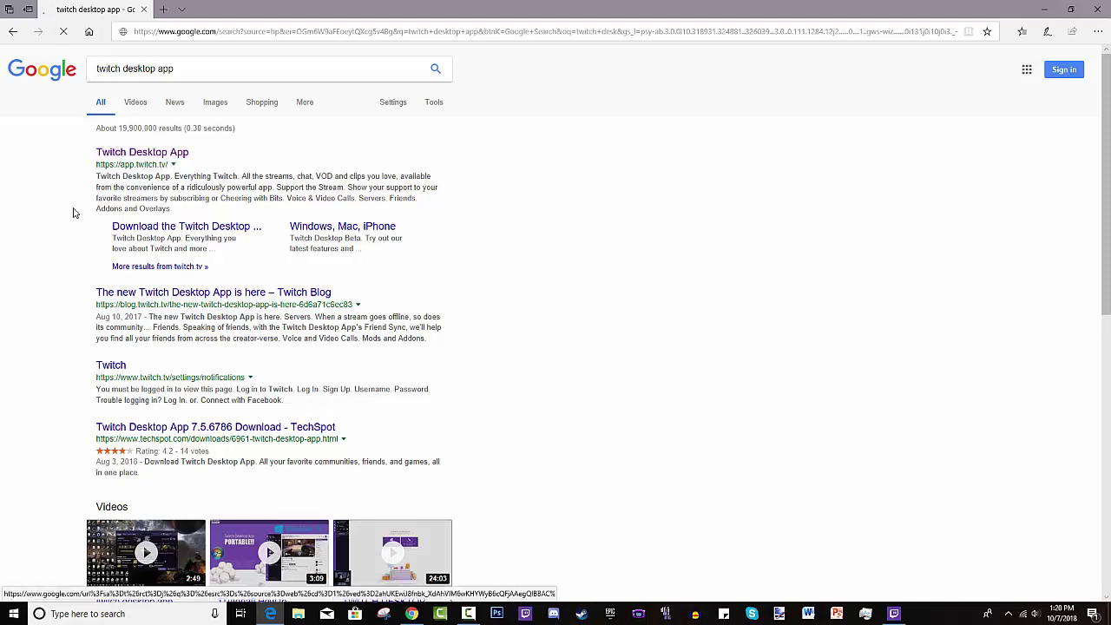
- Look over the app.twitch.tv download page, then return to the Twitch desktop app
{"action": "scroll", "coordinate": [310, 239], "scroll_direction": "down", "scroll_amount": 15}
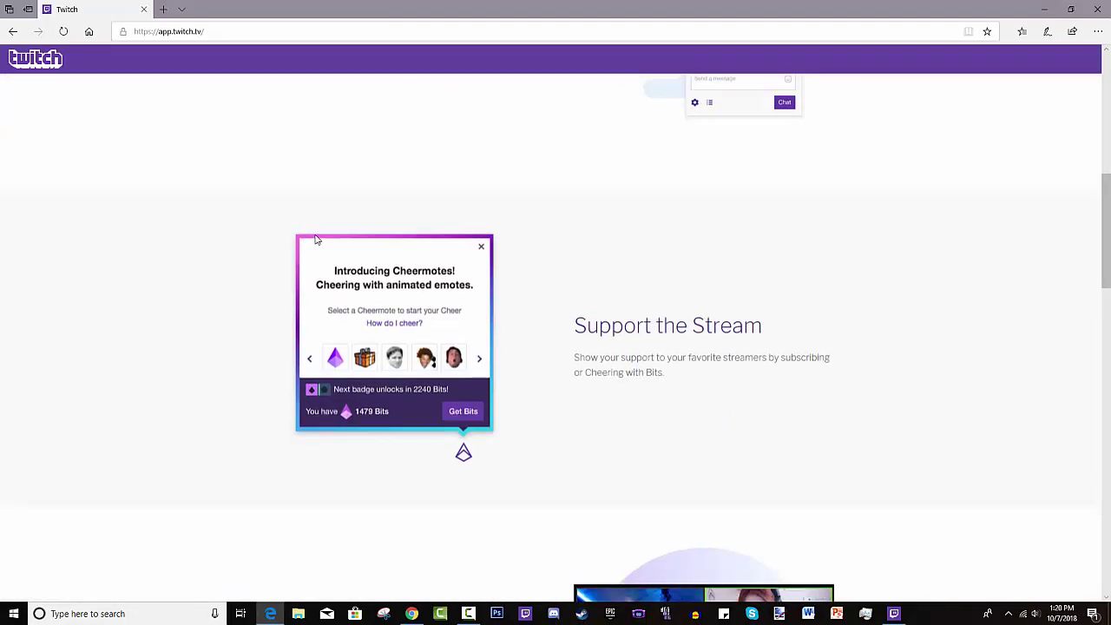
{"action": "scroll", "coordinate": [300, 250], "scroll_direction": "down", "scroll_amount": 5}
{"action": "scroll", "coordinate": [281, 260], "scroll_direction": "up", "scroll_amount": 10}
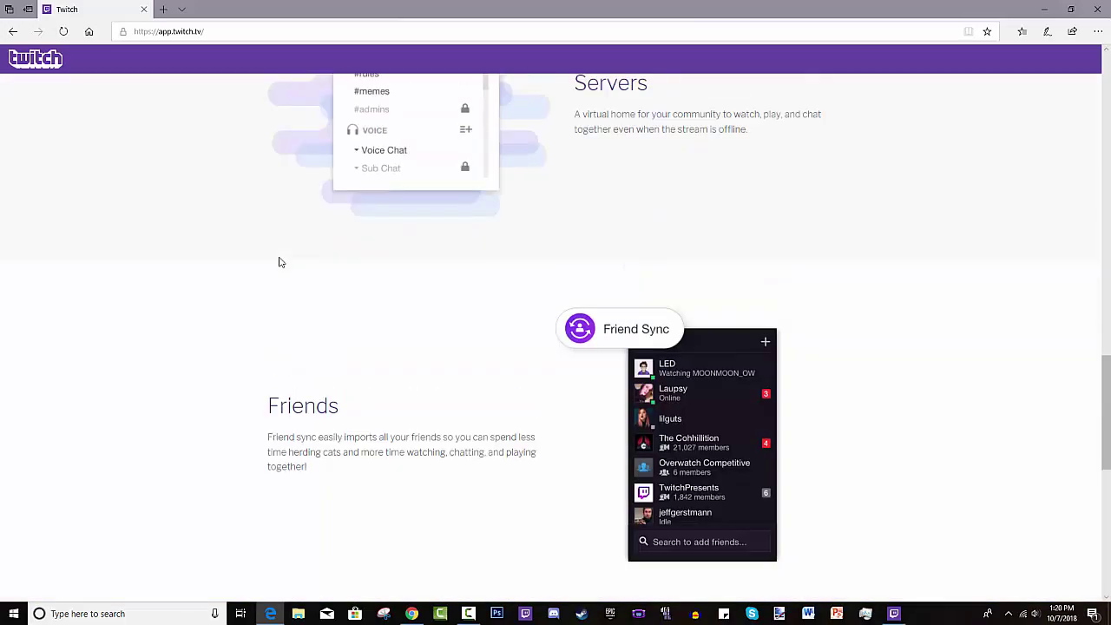
{"action": "scroll", "coordinate": [273, 261], "scroll_direction": "up", "scroll_amount": 5}
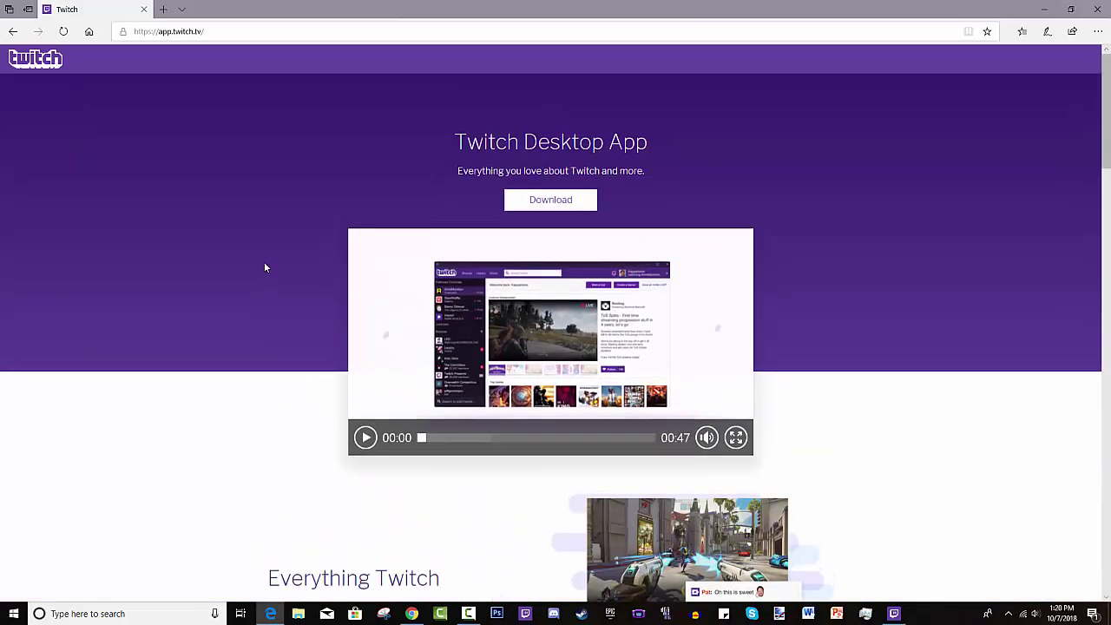
{"action": "scroll", "coordinate": [265, 260], "scroll_direction": "down", "scroll_amount": 7}
{"action": "scroll", "coordinate": [263, 254], "scroll_direction": "up", "scroll_amount": 8}
{"action": "left_click", "coordinate": [894, 613]}
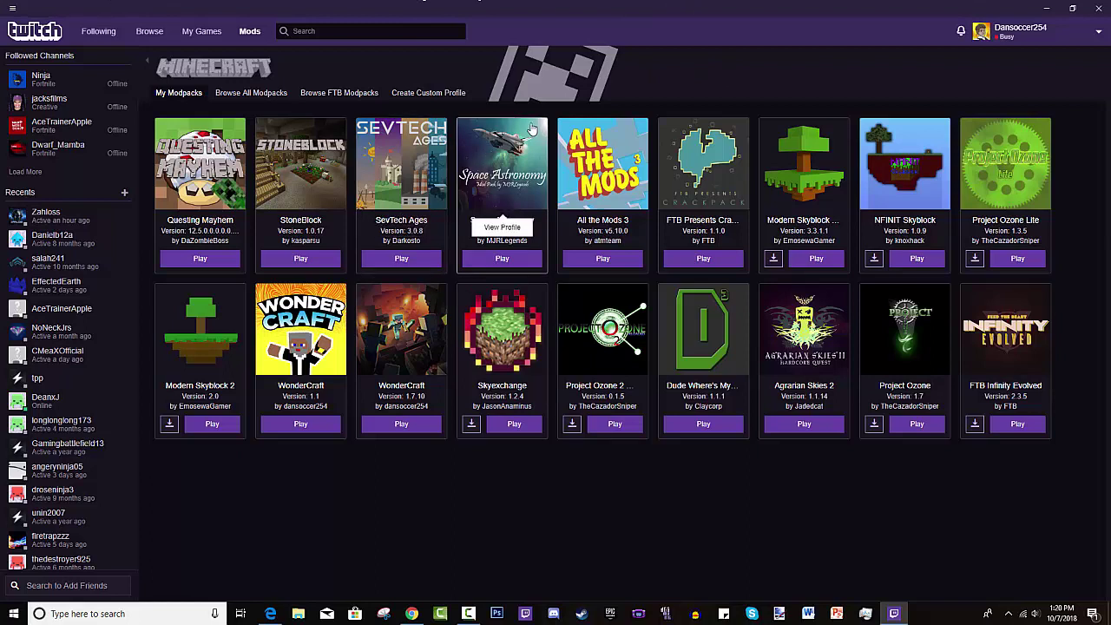
{"action": "left_click", "coordinate": [250, 32]}
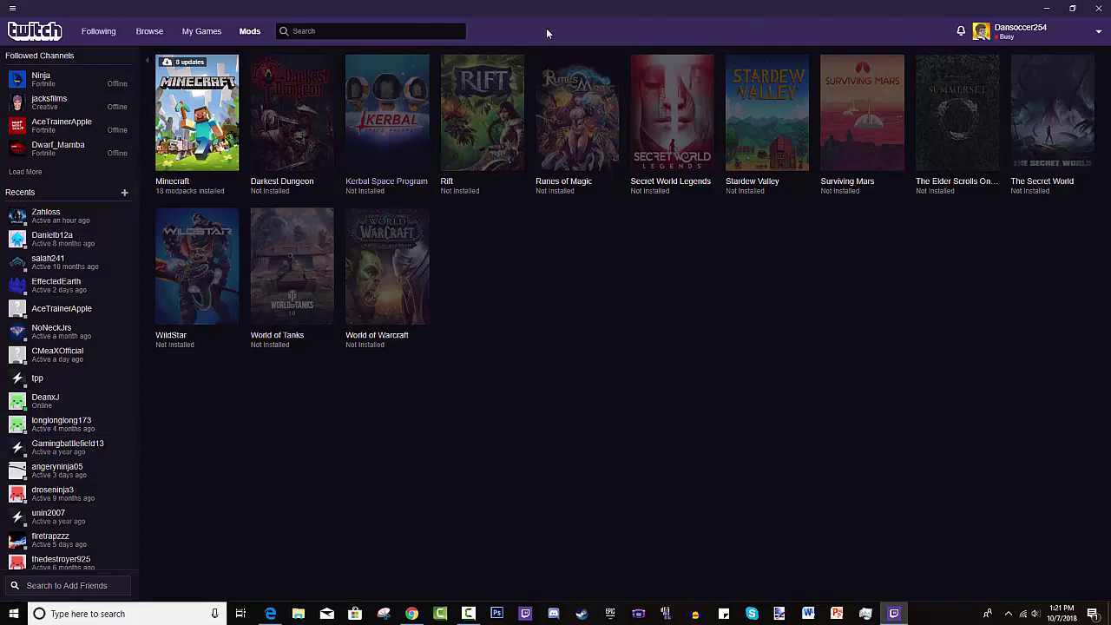
{"action": "left_click", "coordinate": [213, 117]}
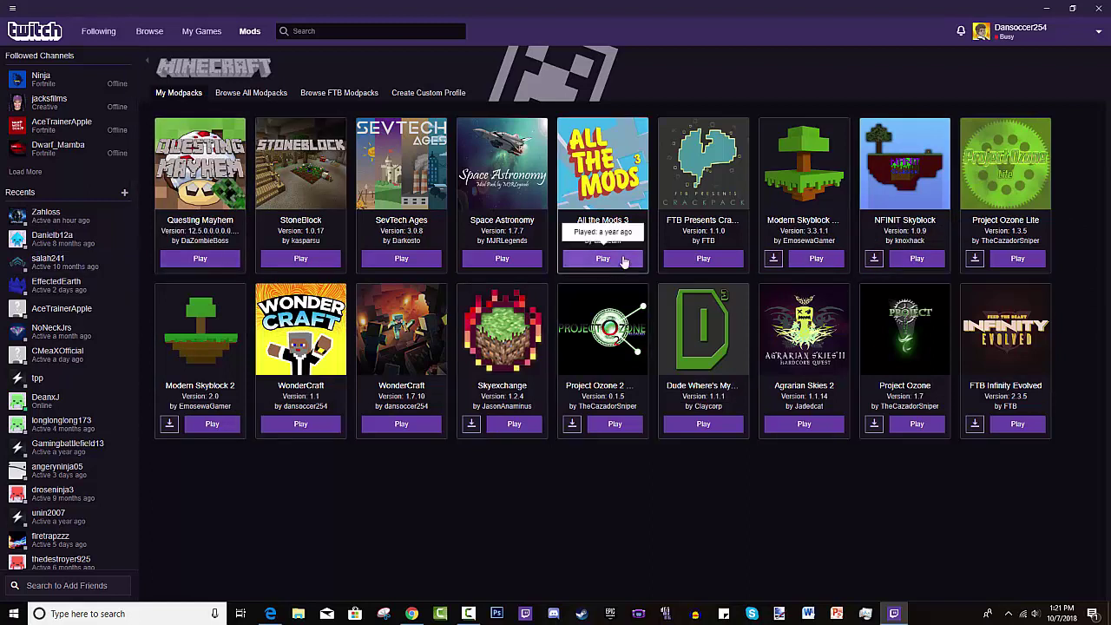
{"action": "left_click", "coordinate": [235, 98]}
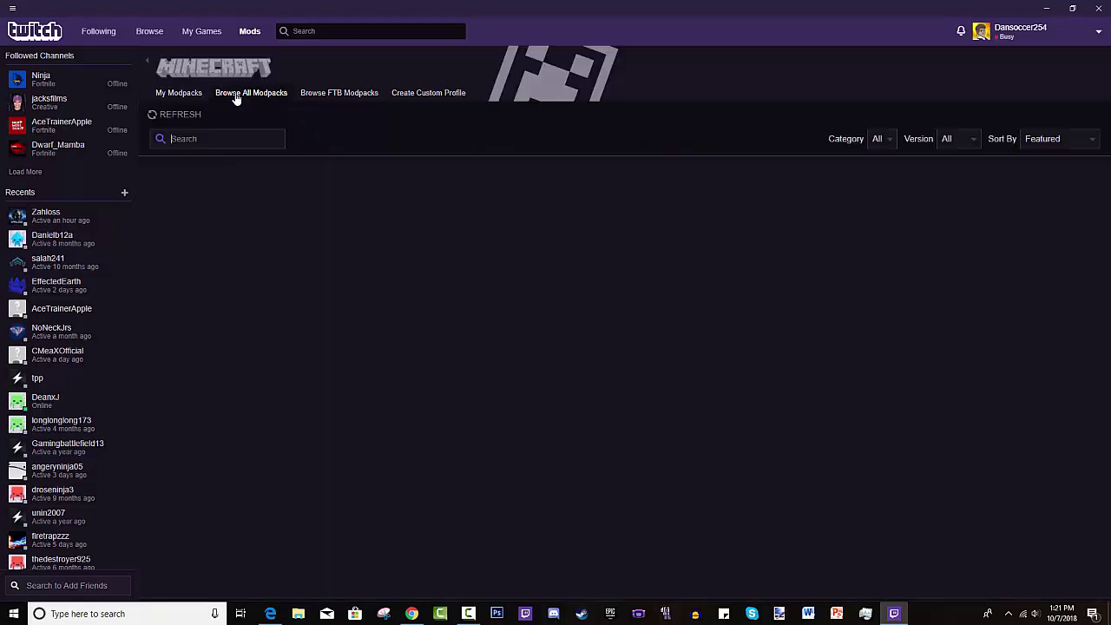
{"action": "left_click", "coordinate": [299, 98]}
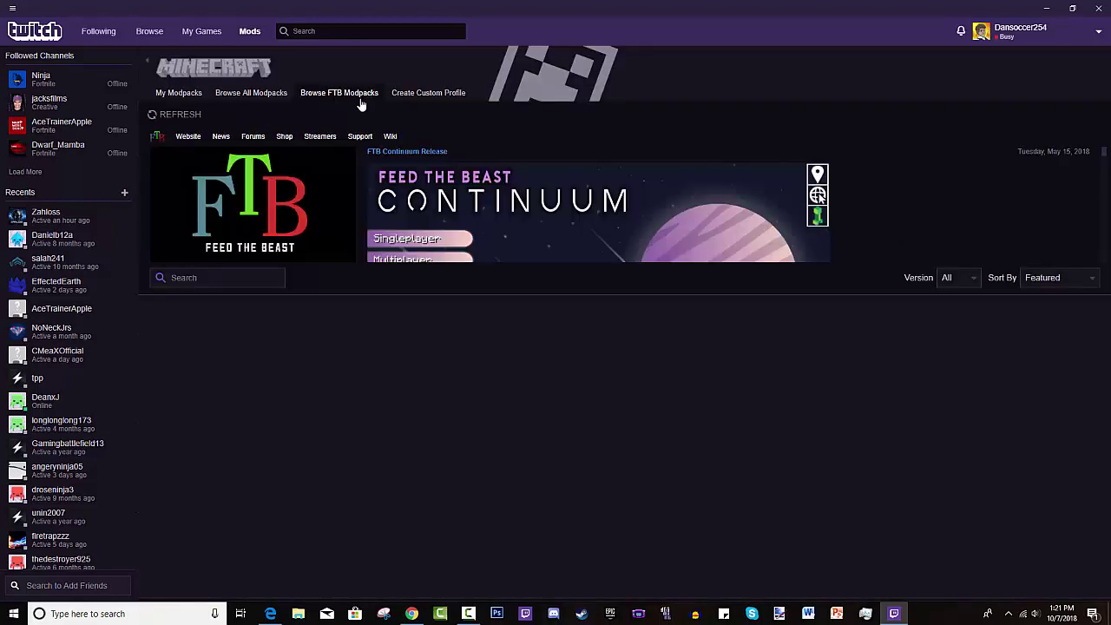
{"action": "left_click", "coordinate": [262, 98]}
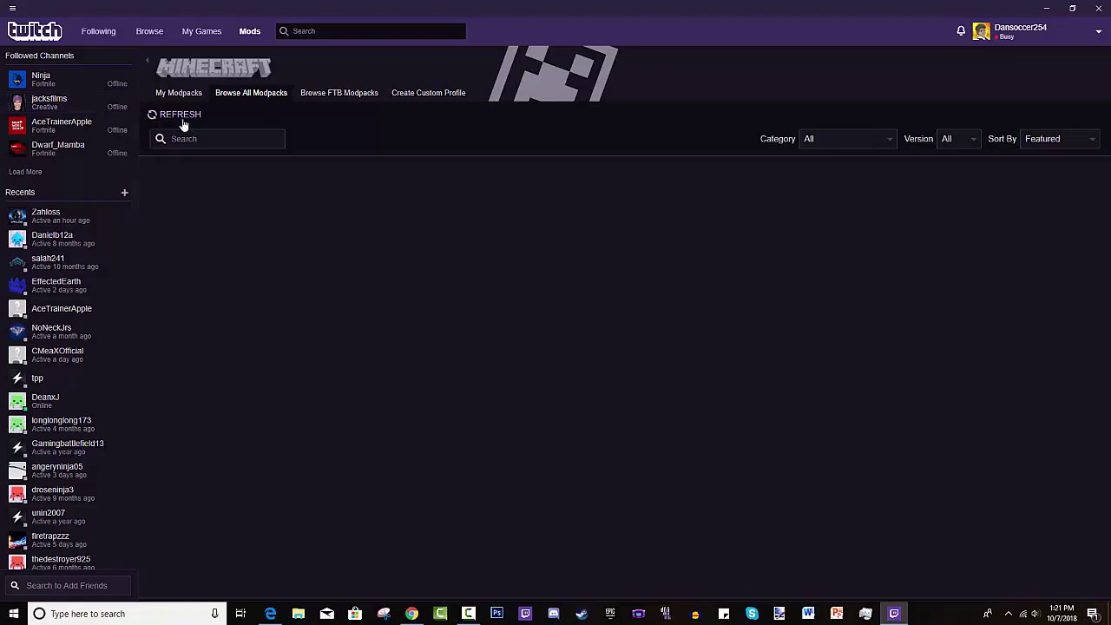
{"action": "left_click", "coordinate": [199, 95]}
{"action": "left_click", "coordinate": [252, 93]}
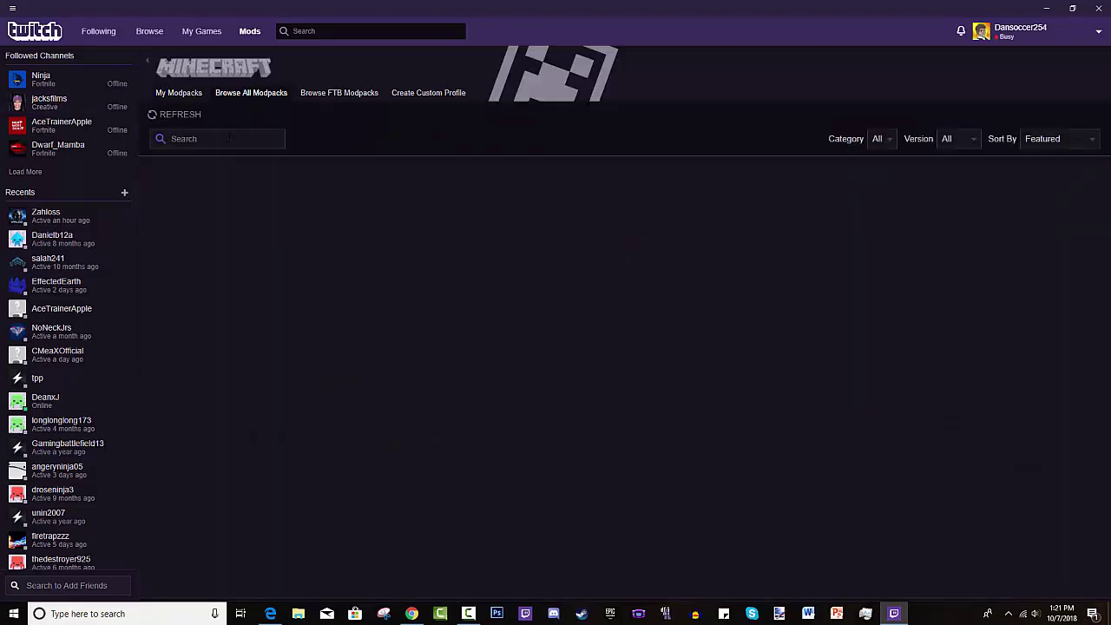
{"action": "left_click", "coordinate": [229, 138]}
{"action": "type", "text": "primal skies"}
{"action": "left_click", "coordinate": [180, 94]}
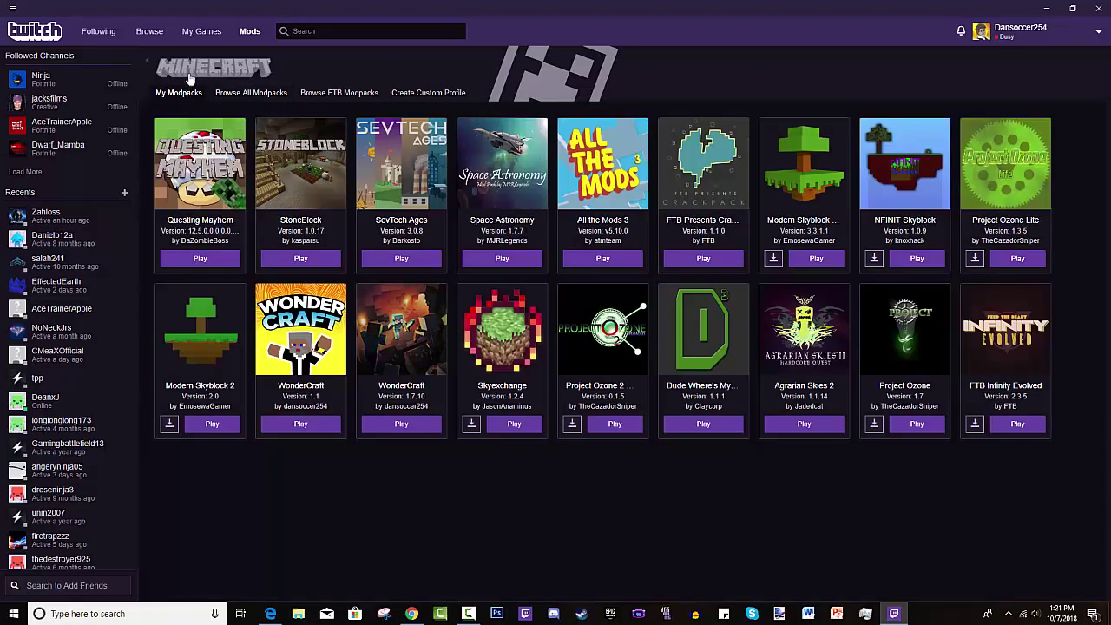
{"action": "left_click", "coordinate": [249, 31]}
{"action": "left_click", "coordinate": [205, 87]}
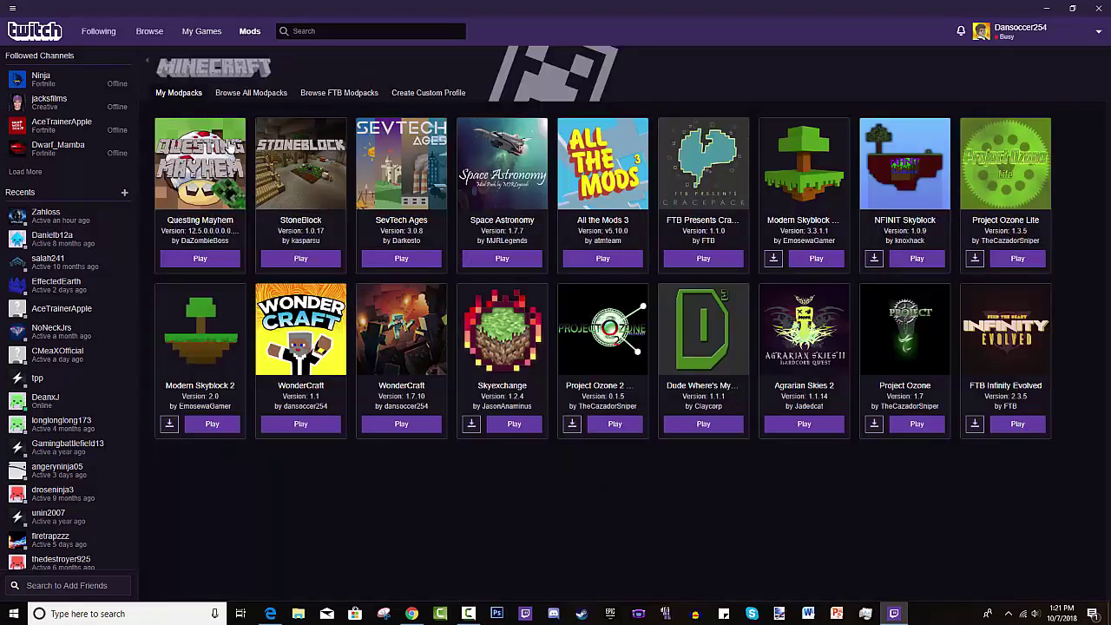
{"action": "left_click", "coordinate": [251, 92]}
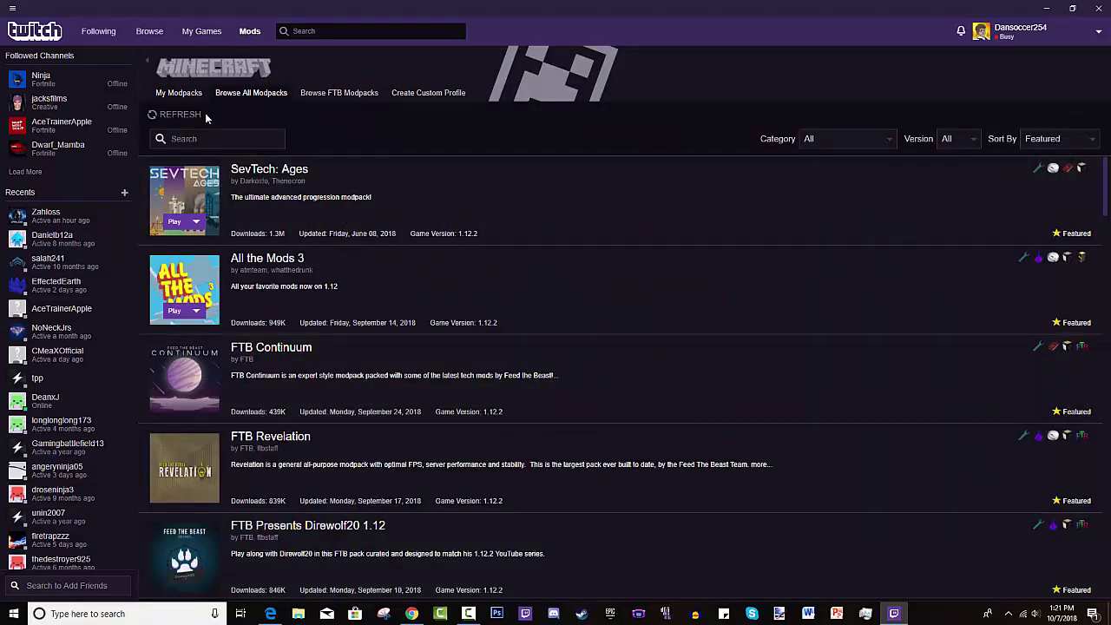
{"action": "type", "text": "primal"}
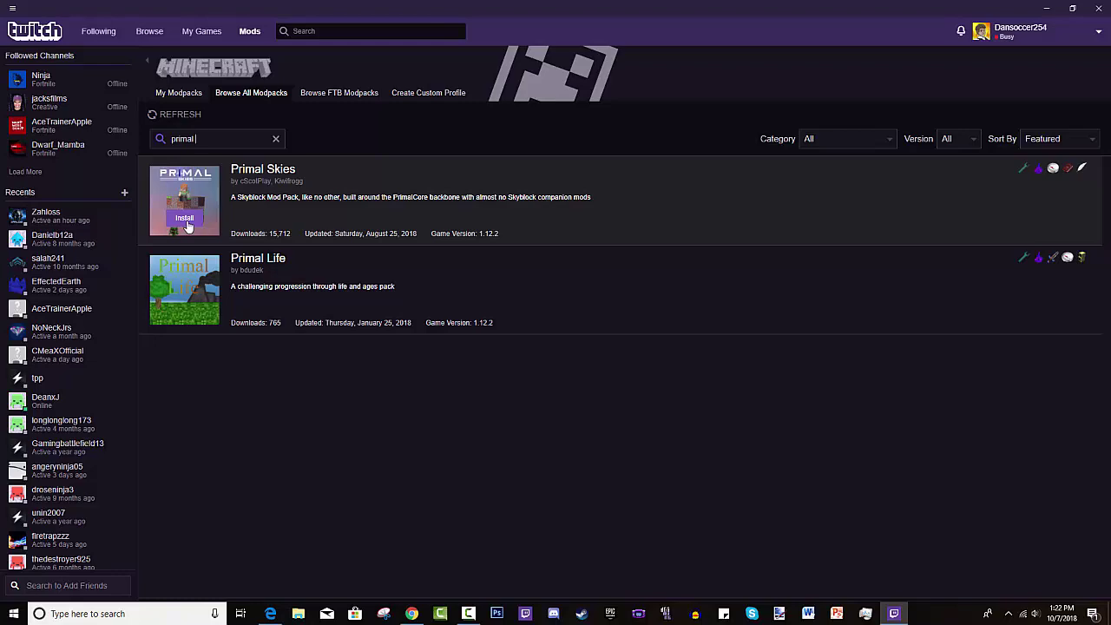
{"action": "left_click", "coordinate": [179, 92]}
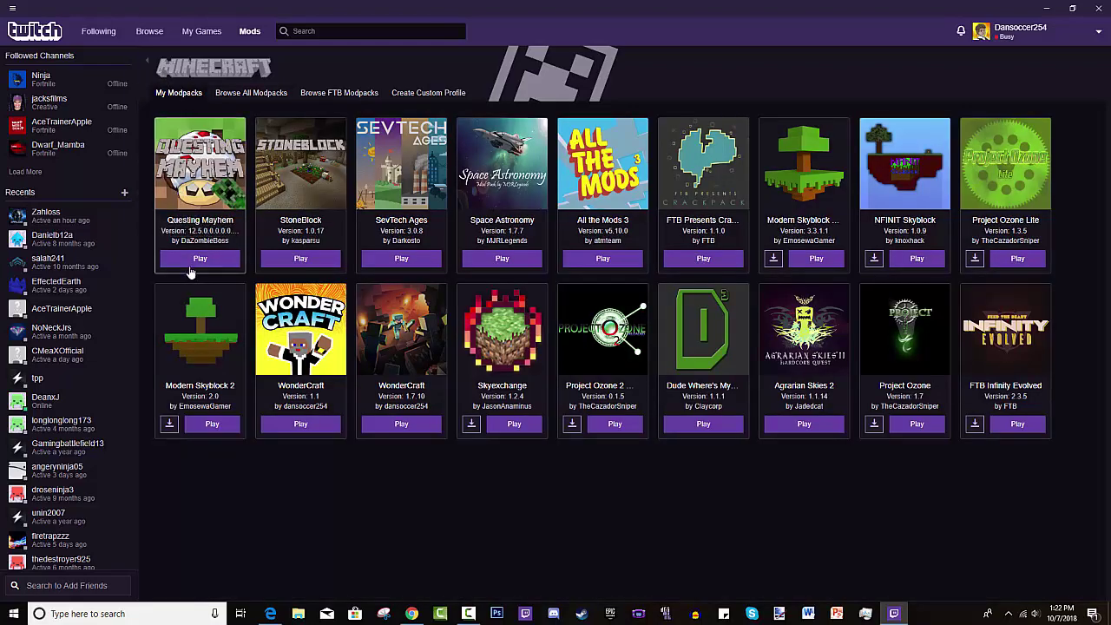
{"action": "left_click", "coordinate": [276, 101]}
{"action": "left_click", "coordinate": [174, 92]}
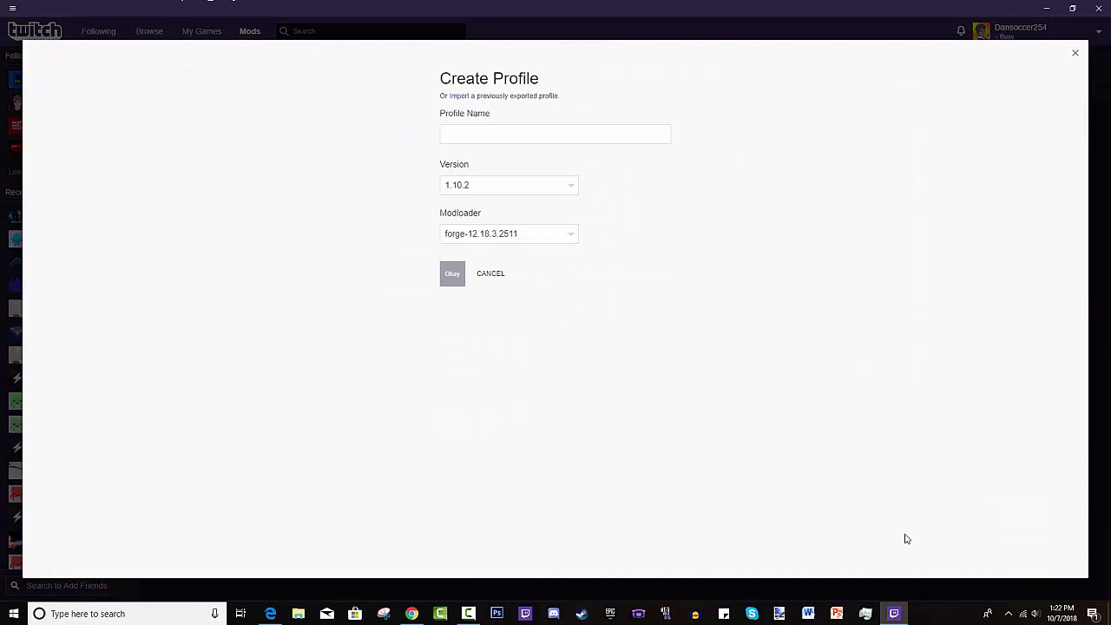
{"action": "left_click", "coordinate": [493, 278]}
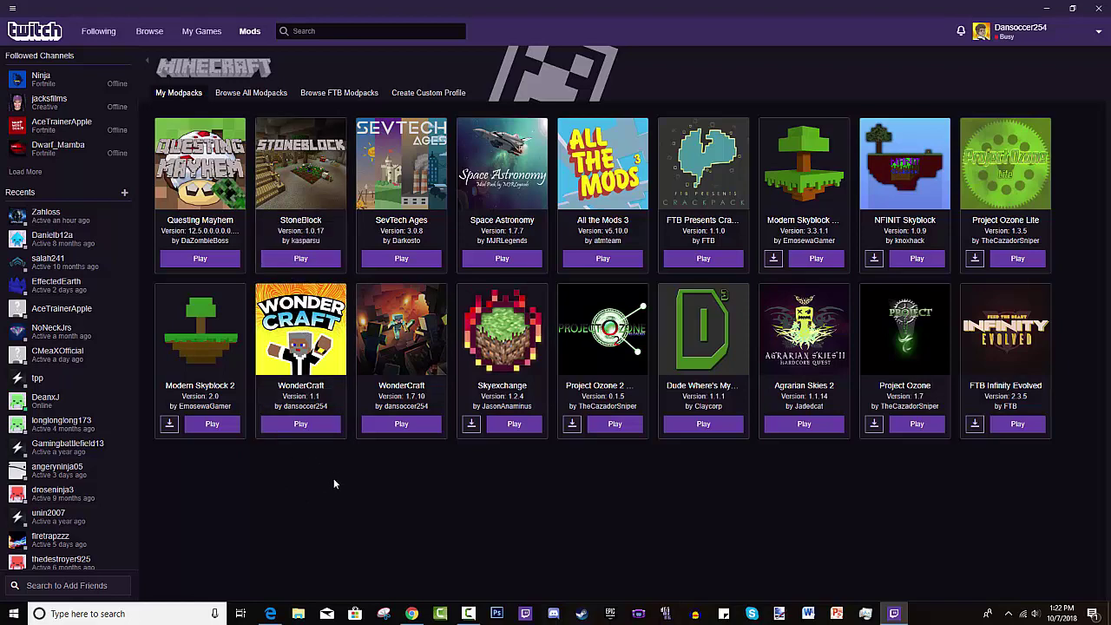
{"action": "left_click", "coordinate": [307, 335]}
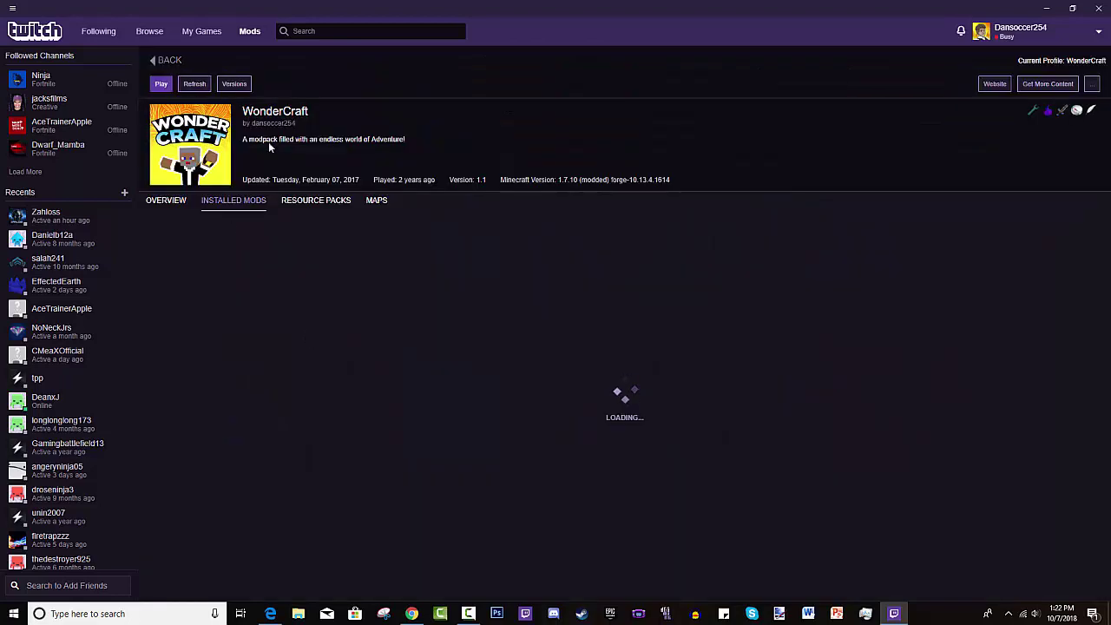
{"action": "left_click", "coordinate": [169, 61]}
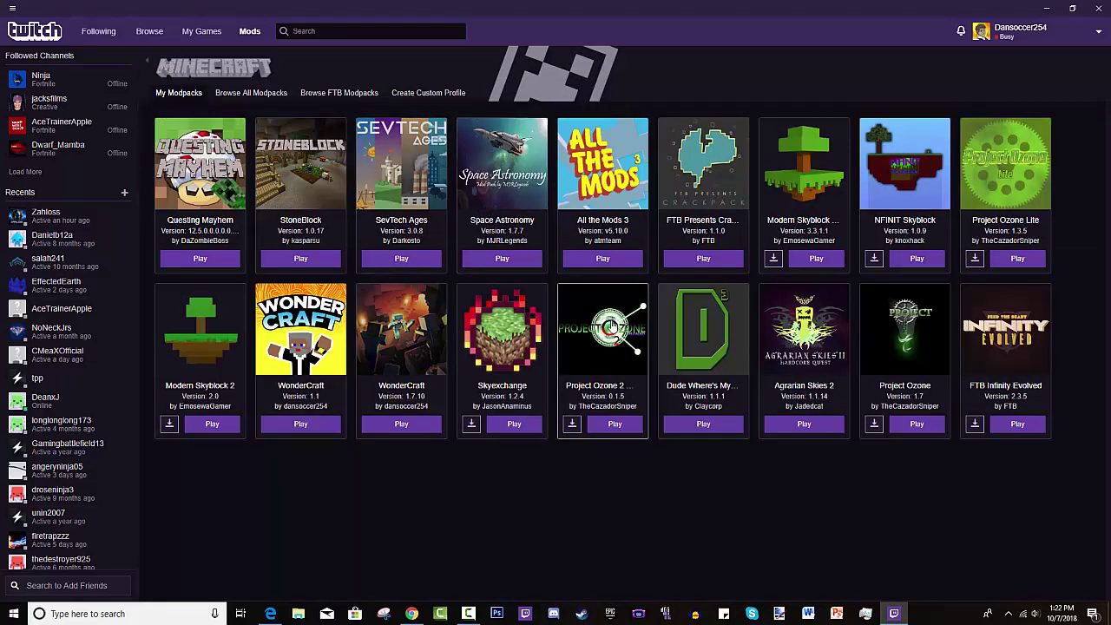